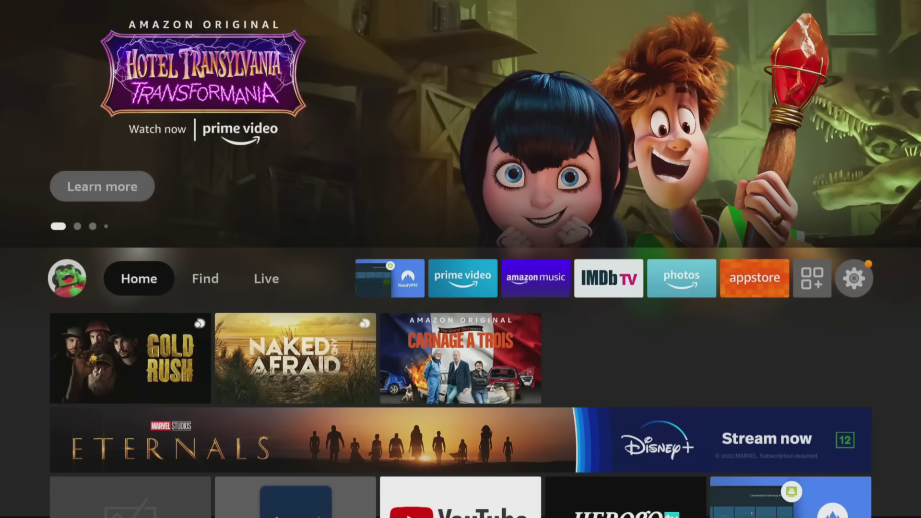
Search the Find section for 'Dow' to bring up the Downloader suggestion
key(Right)
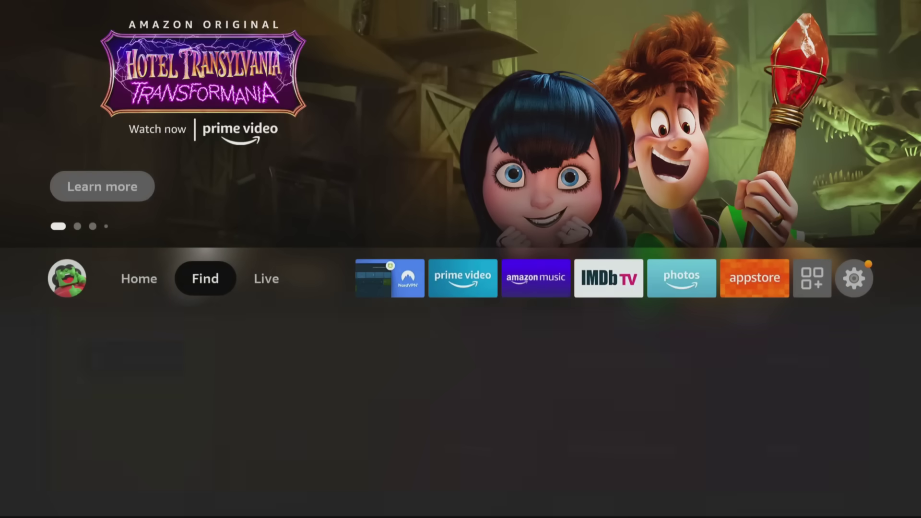
key(Down)
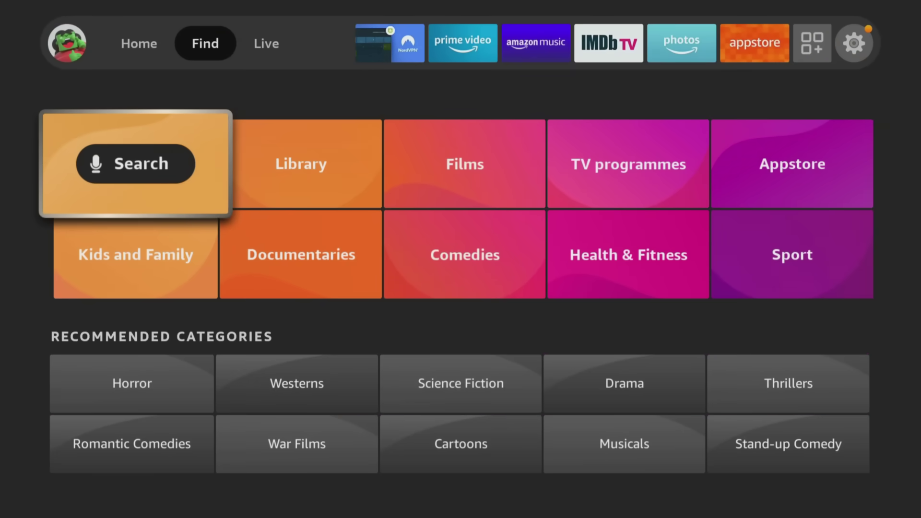
key(Return)
key(Right)
key(Right)
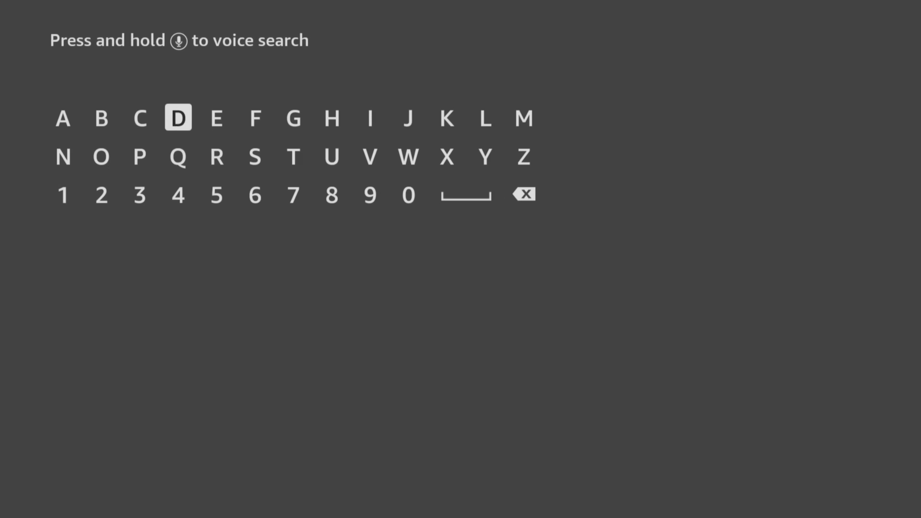
text(Do)
key(Left)
key(Left)
key(Left)
key(Left)
key(Left)
text(w)
key(Down)
key(Down)
key(Down)
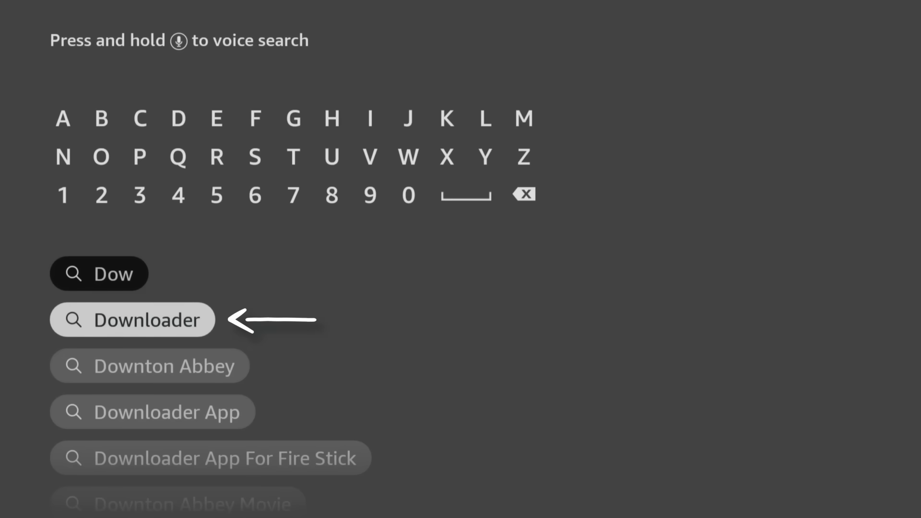
Open the Downloader app page and start its download
key(Return)
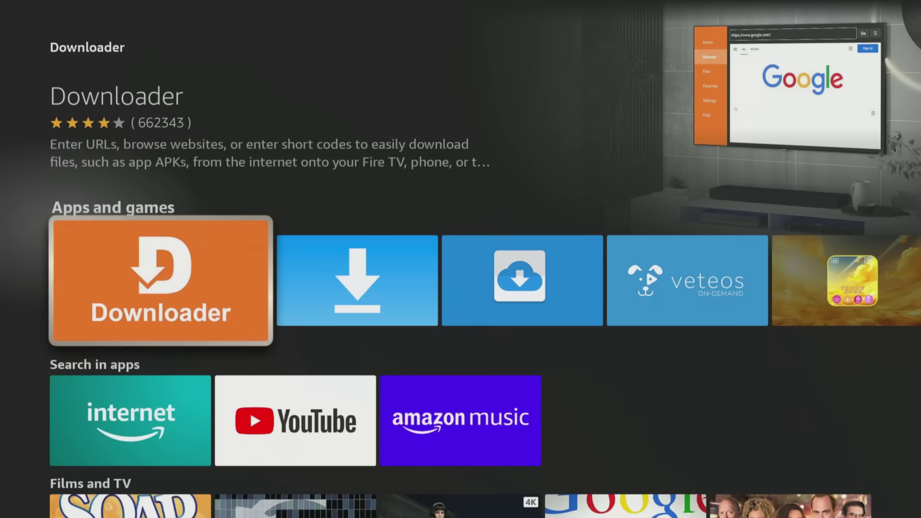
key(Return)
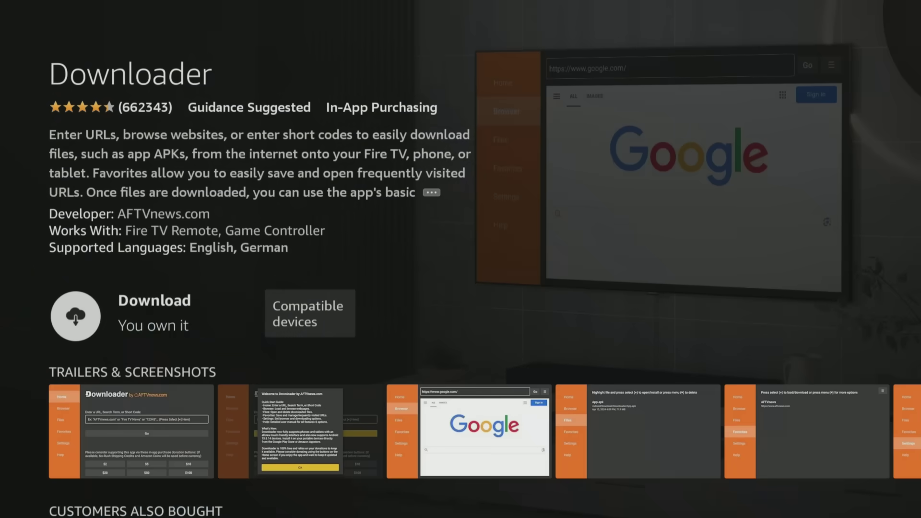
key(Return)
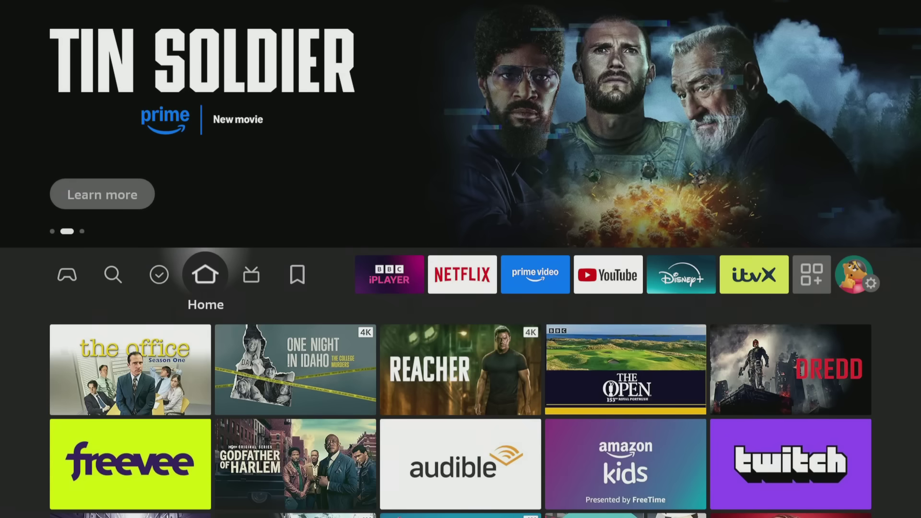
Go to Settings > My Fire TV > Developer Options > Install unknown apps and select Downloader
key(Right)
key(Right)
key(Right)
key(Right)
key(Right)
key(Right)
key(Right)
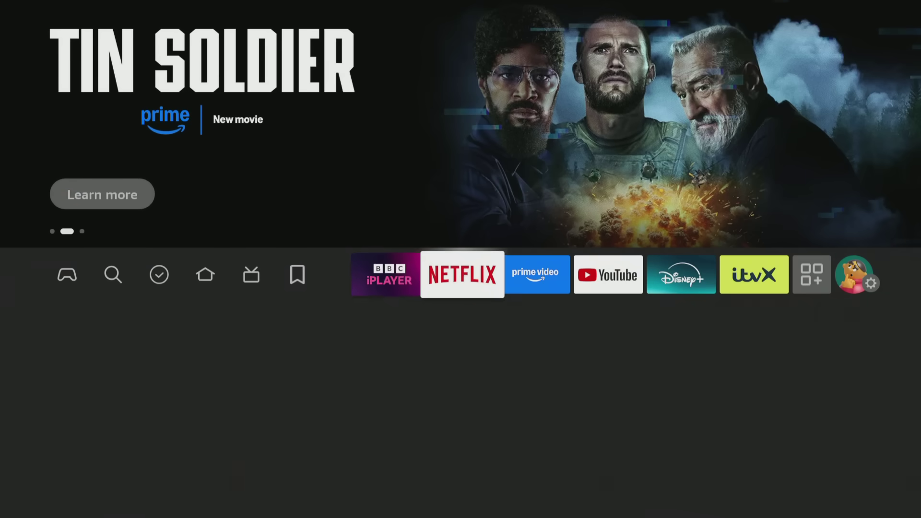
key(Right)
key(Right)
key(Right)
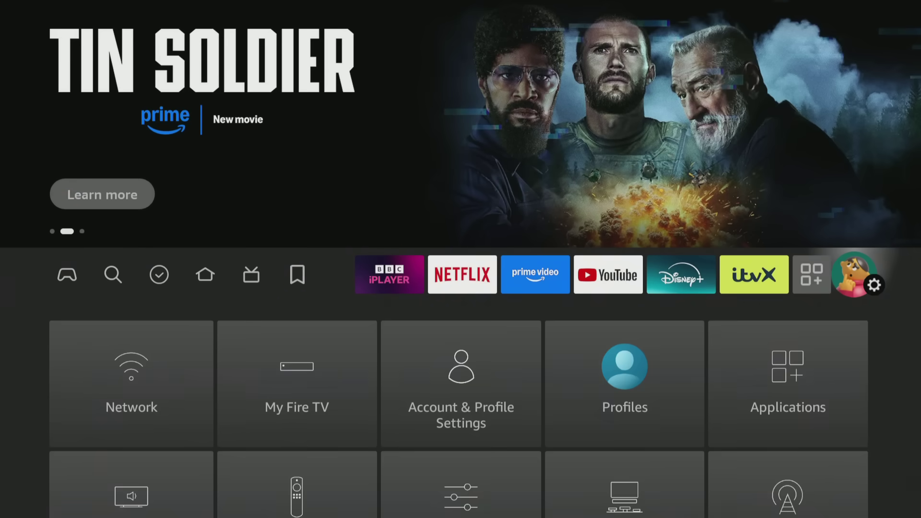
key(Down)
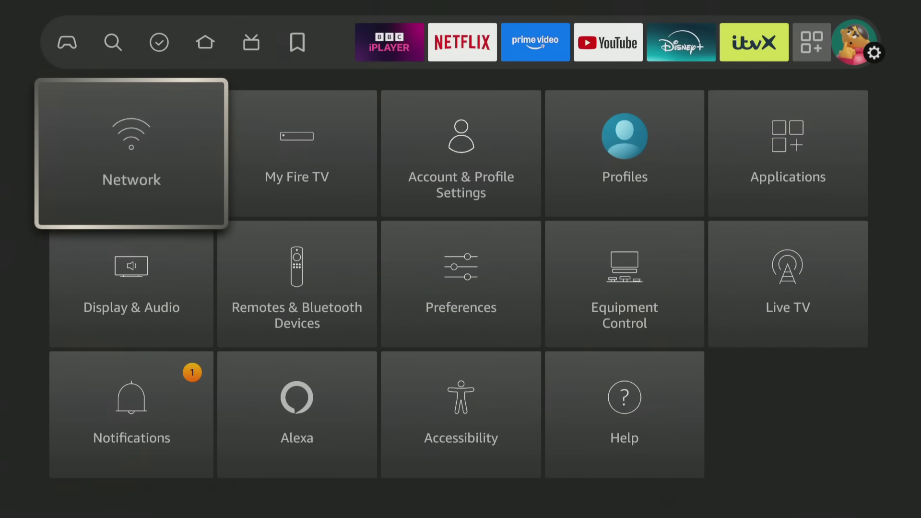
key(Right)
key(Return)
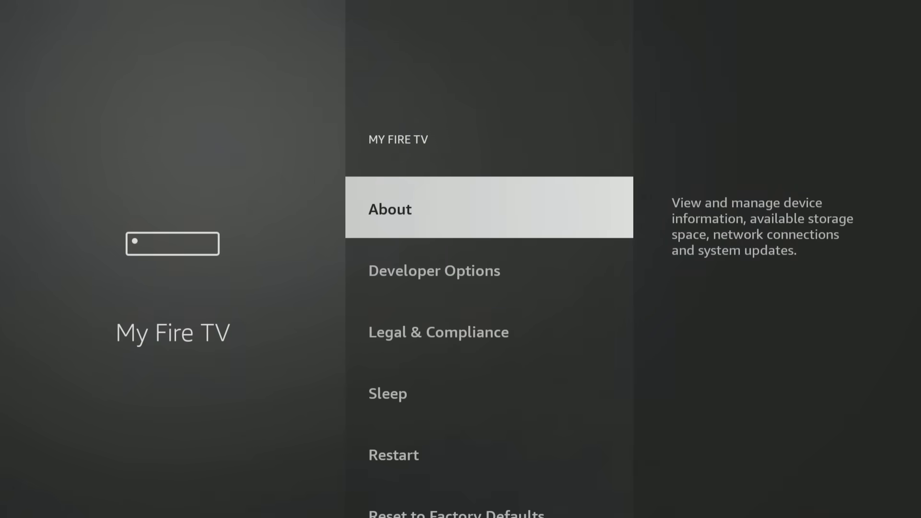
key(Down)
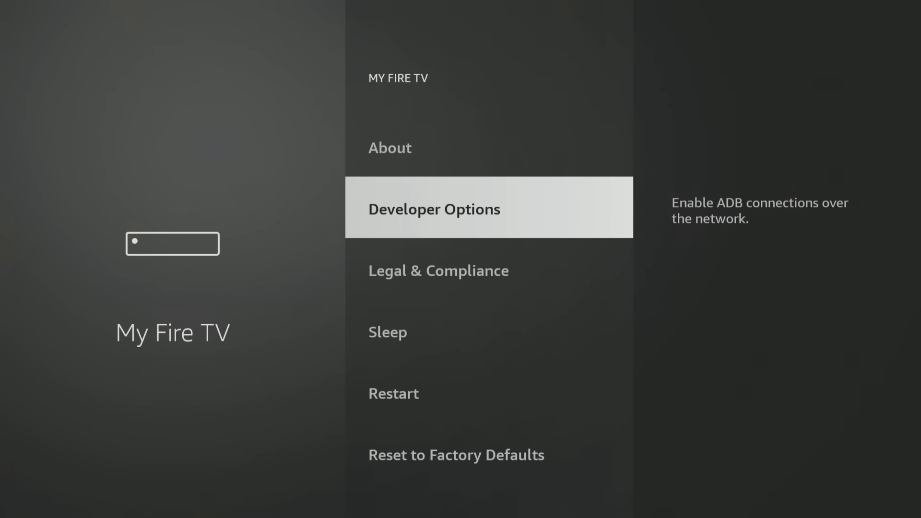
key(Return)
key(Down)
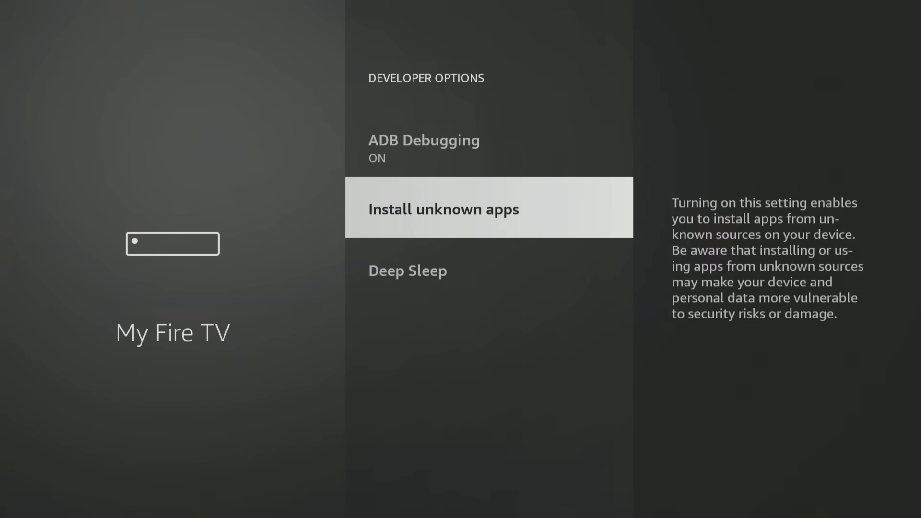
key(Return)
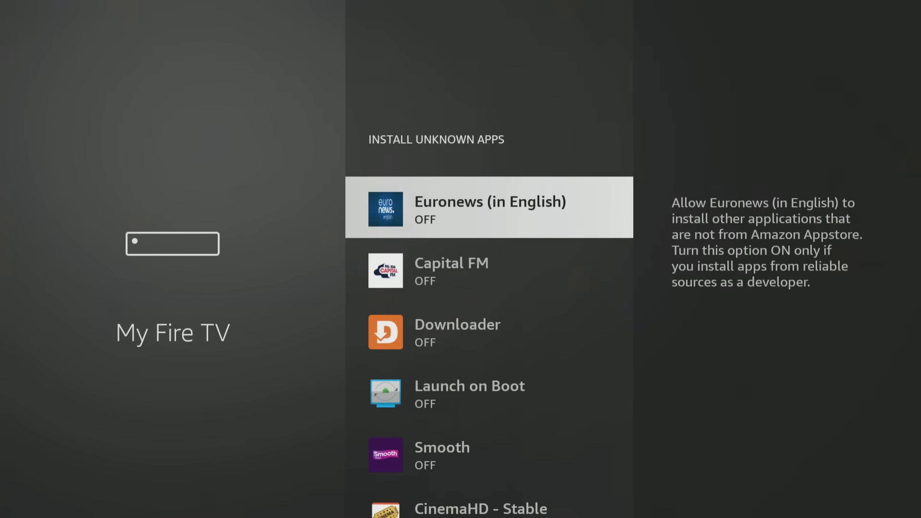
key(Down)
key(Down)
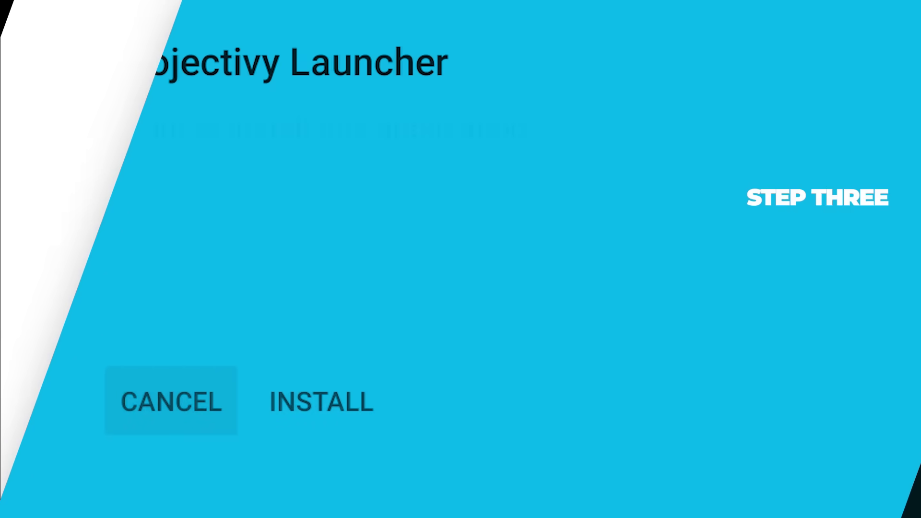
Enter short code 28907 in Downloader's URL box and fetch the file
key(Return)
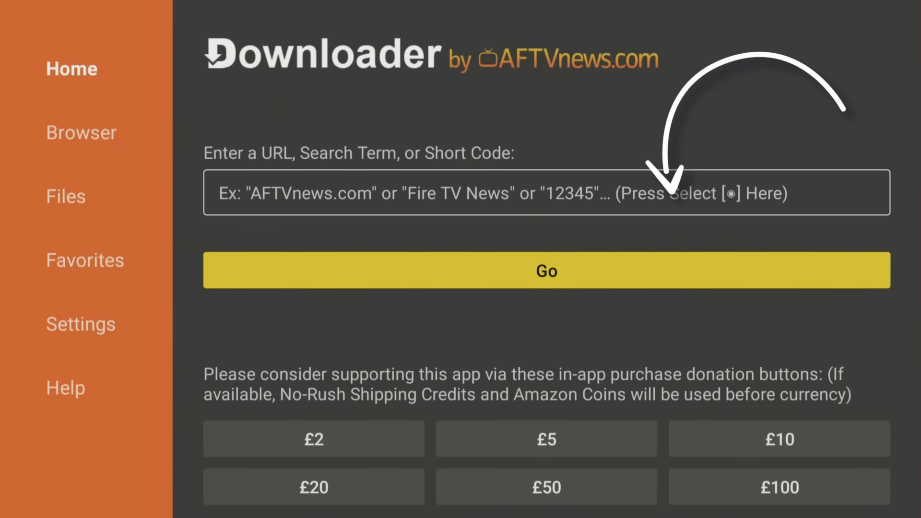
key(Return)
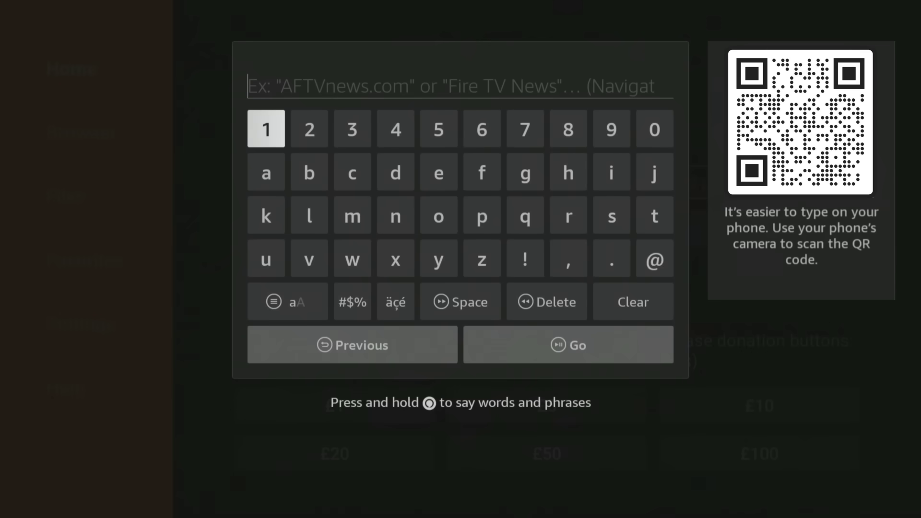
text(28907)
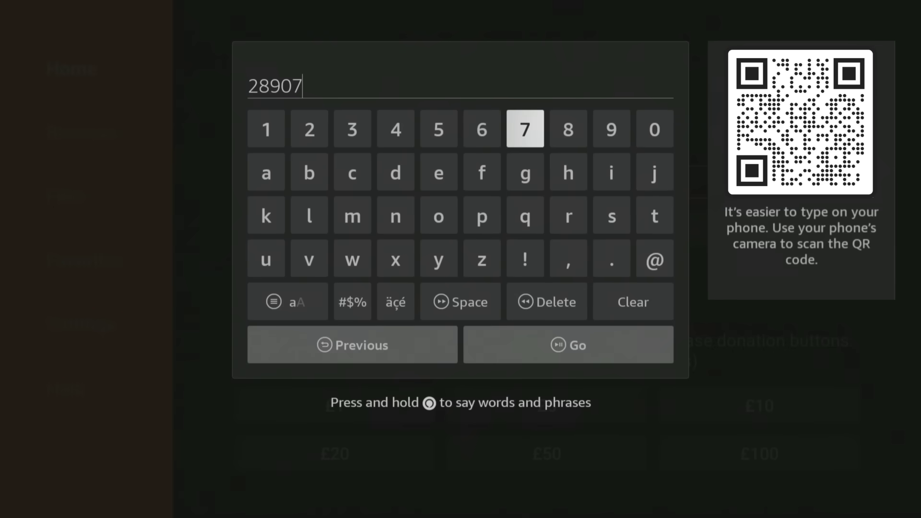
key(Down)
key(Down)
key(Down)
key(Down)
key(Down)
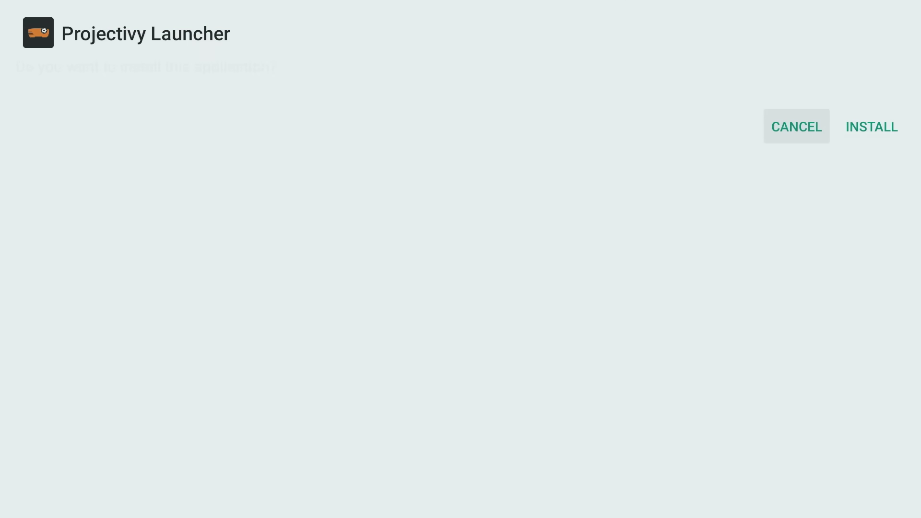
Install Projectivy Launcher 4.65 and open it
click(872, 126)
key(Return)
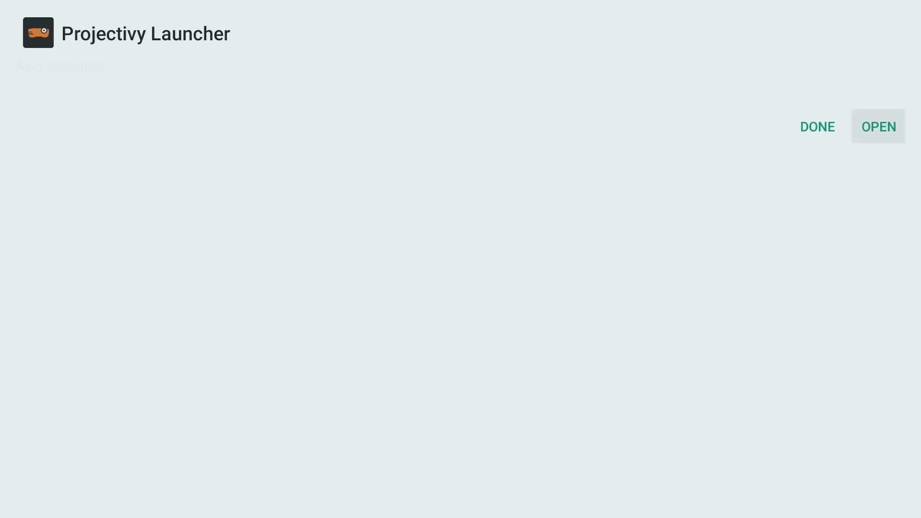
key(Return)
key(Right)
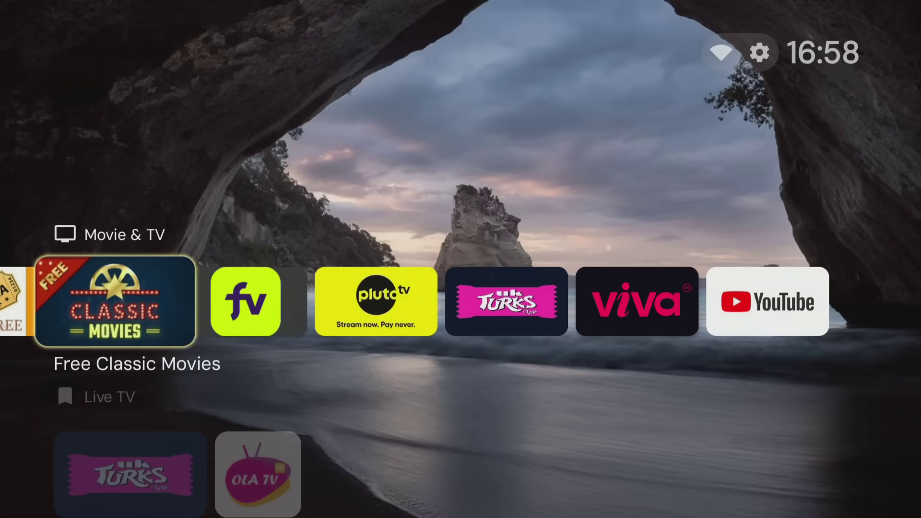
key(Right)
key(Right)
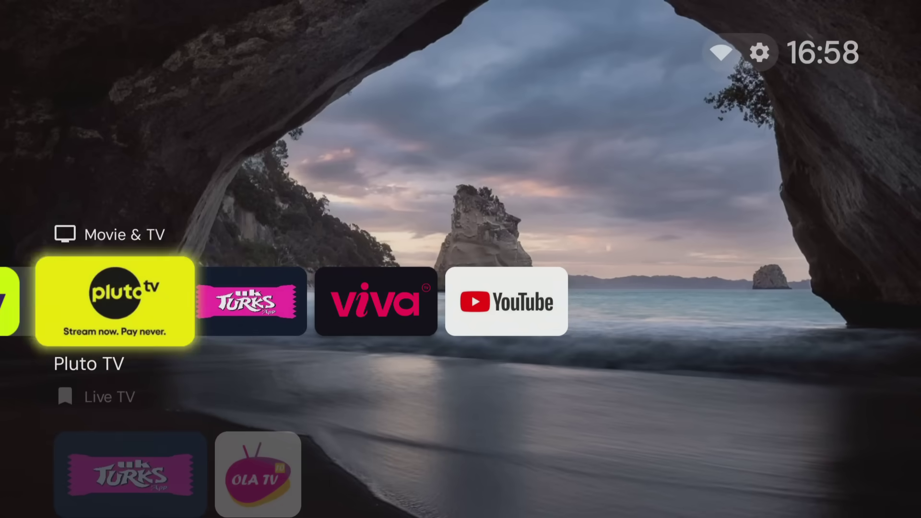
key(Right)
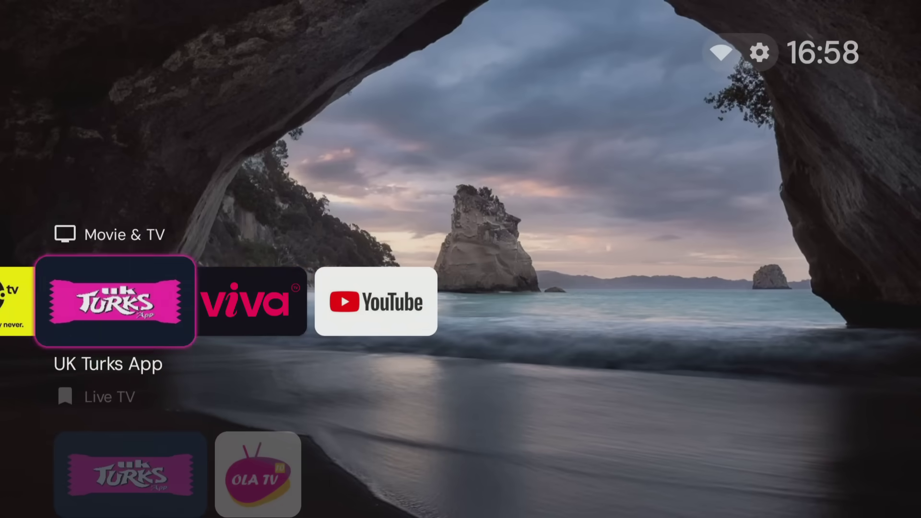
key(Right)
key(Right)
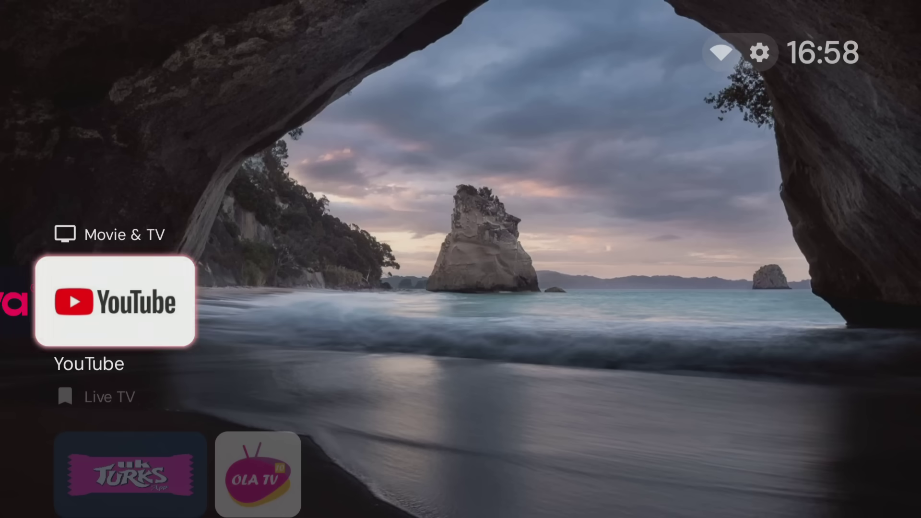
key(Down)
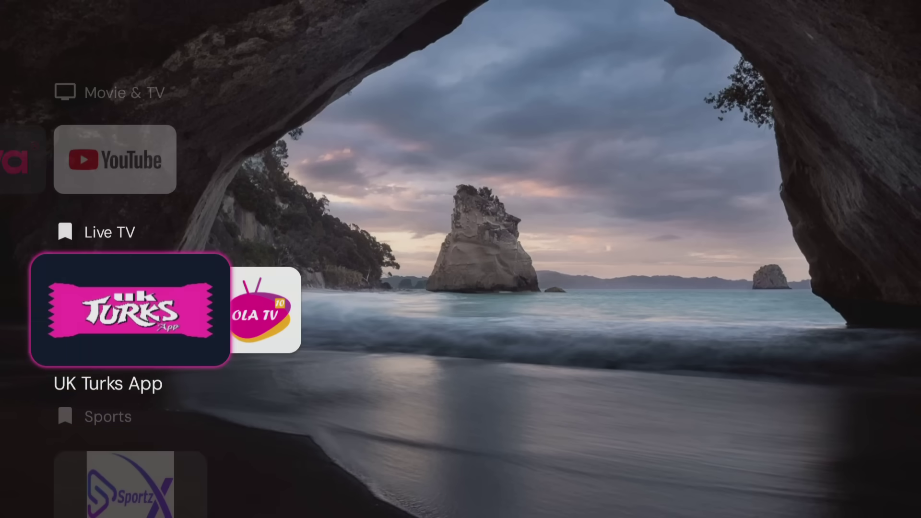
key(Down)
key(Down)
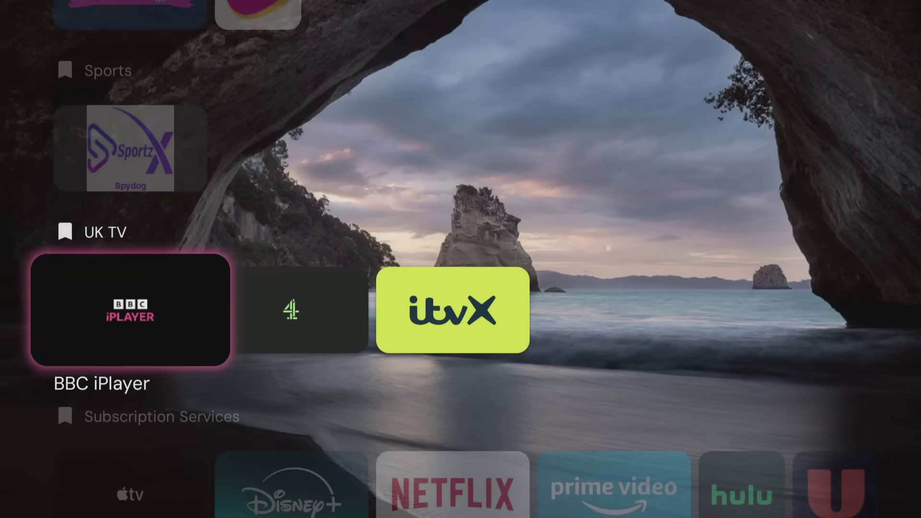
key(Down)
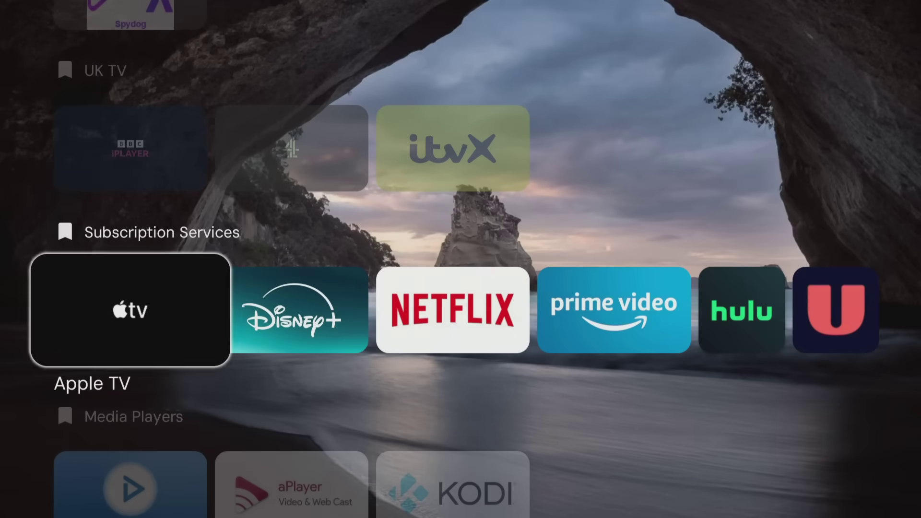
key(Down)
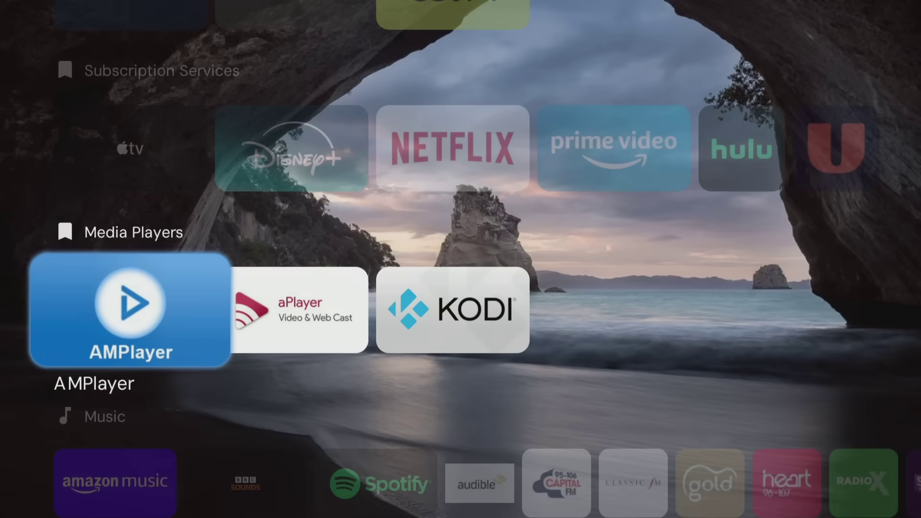
key(Down)
key(Down)
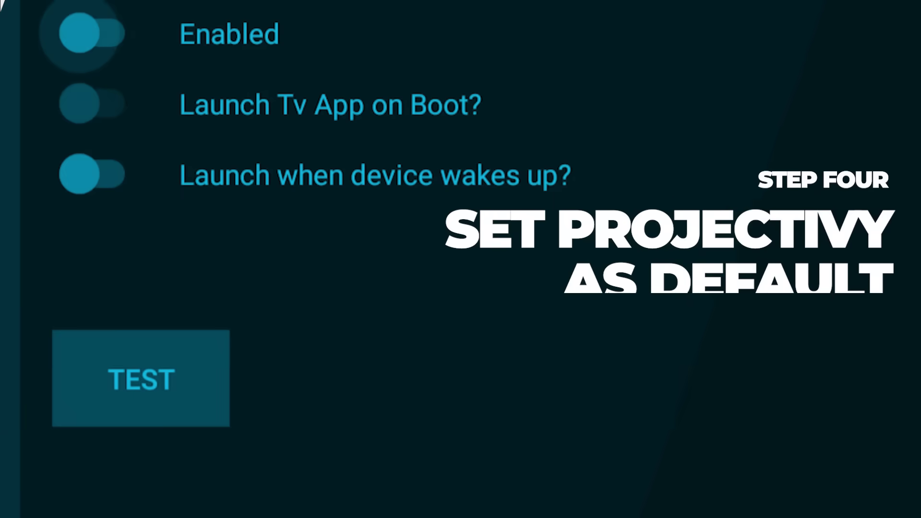
Enter short code 2890 in Downloader's URL box and load its page
key(Return)
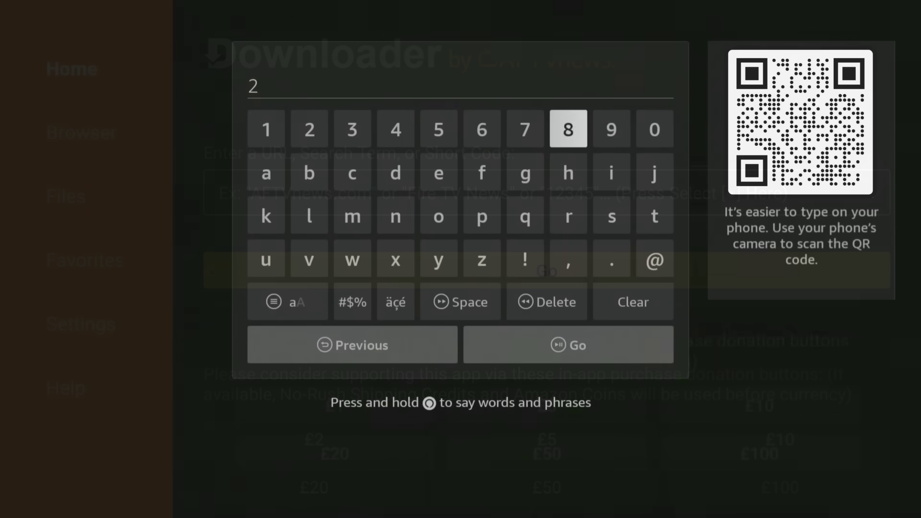
text(890)
key(Left)
key(Left)
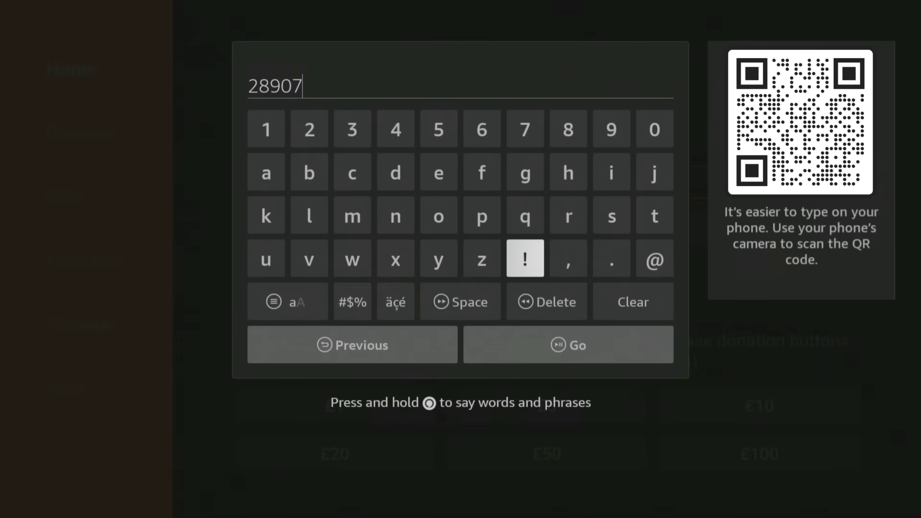
key(Down)
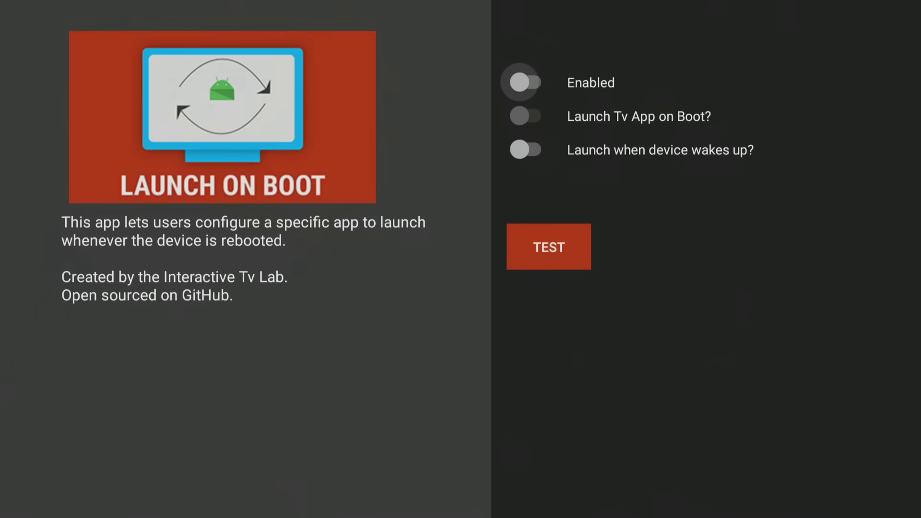
Enable Launch on Boot with Projectivy Launcher selected as the app to launch
key(Return)
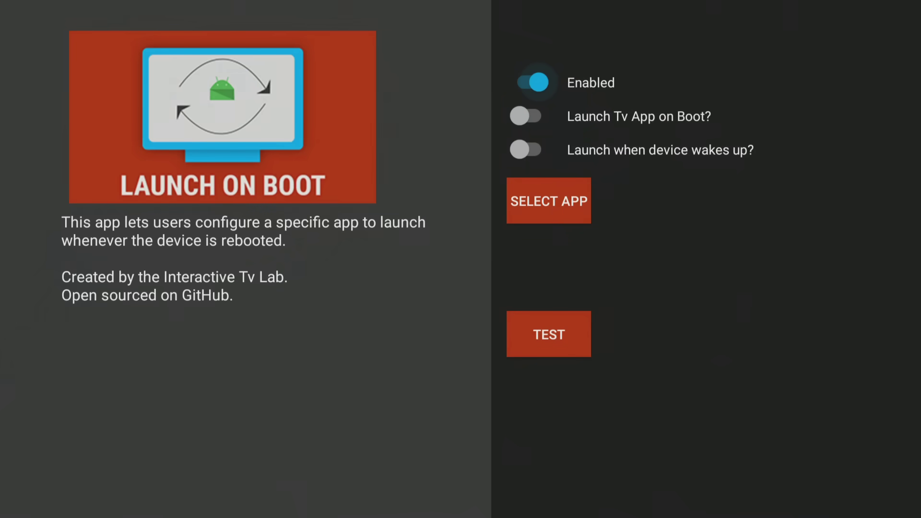
key(Down)
key(Down)
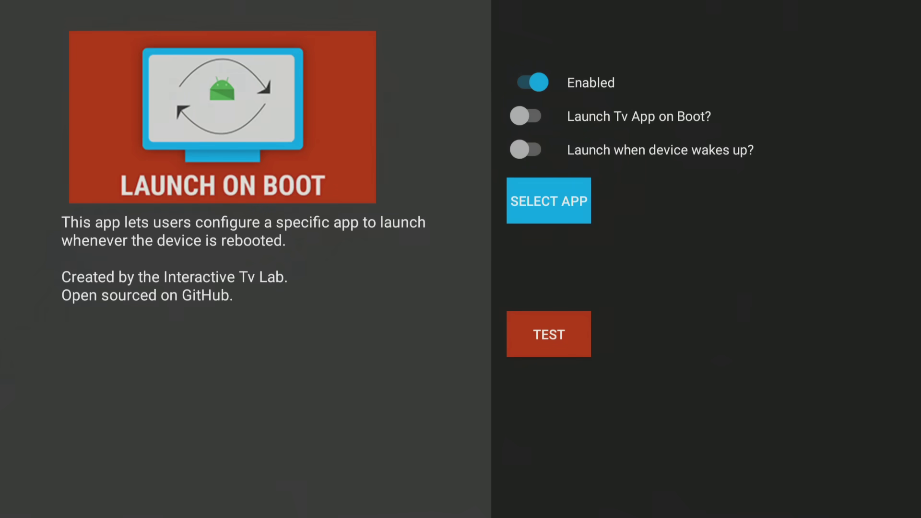
key(Return)
key(Down)
key(Down)
key(Down)
key(Down)
key(Down)
key(Down)
key(Down)
key(Down)
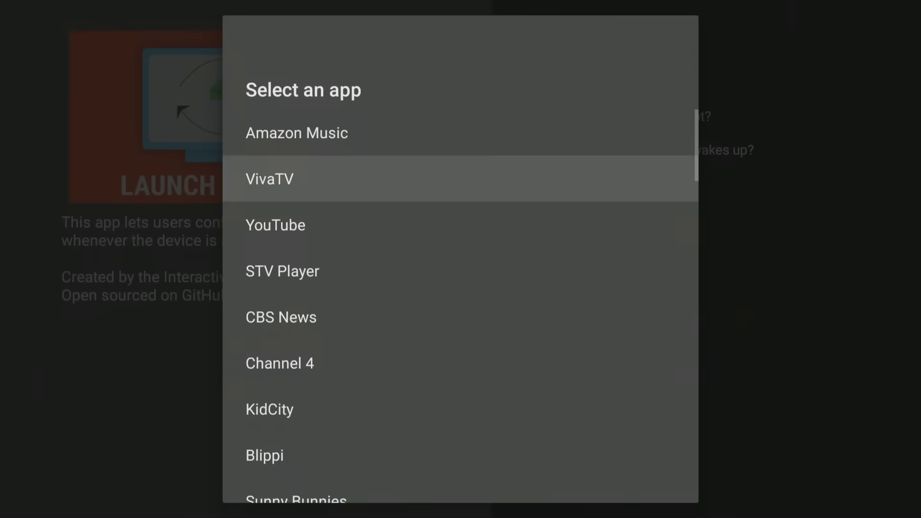
key(Down)
key(Down)
key(Down)
key(Down)
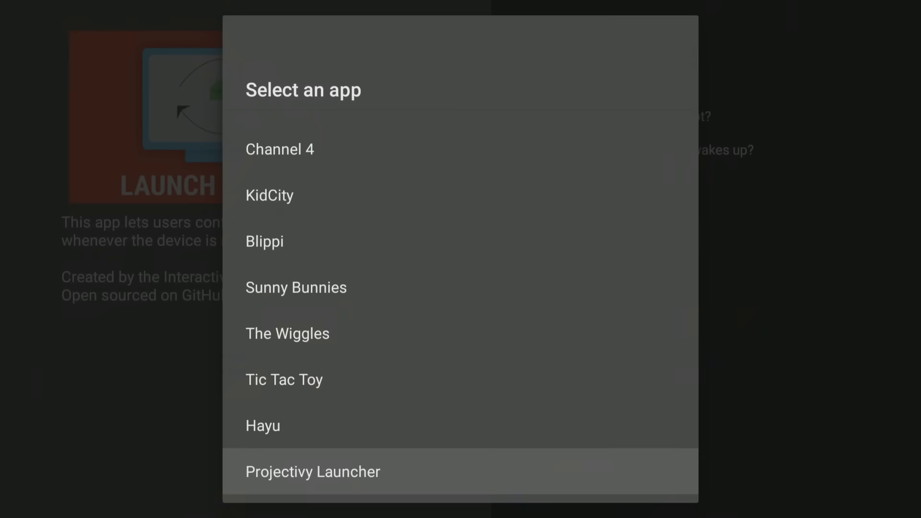
key(Return)
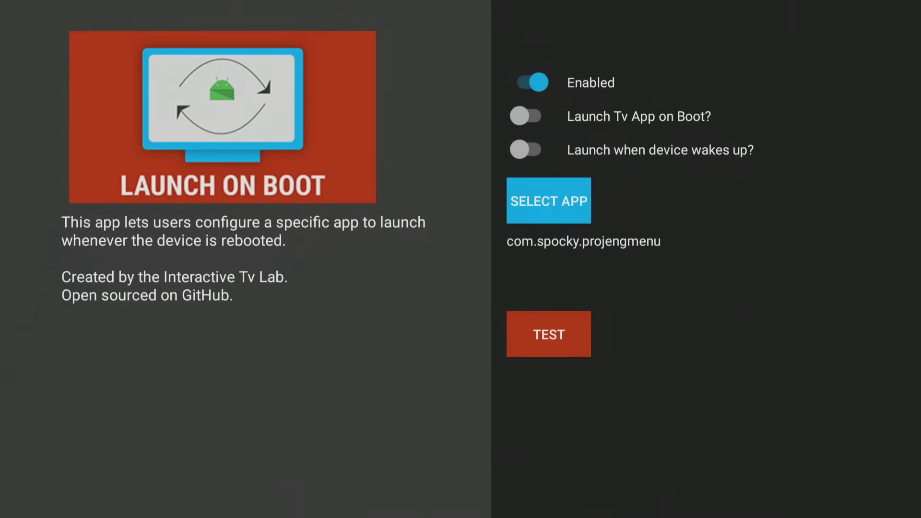
Turn on 'Launch when device wakes up?' and restart the Fire TV
key(Up)
key(Return)
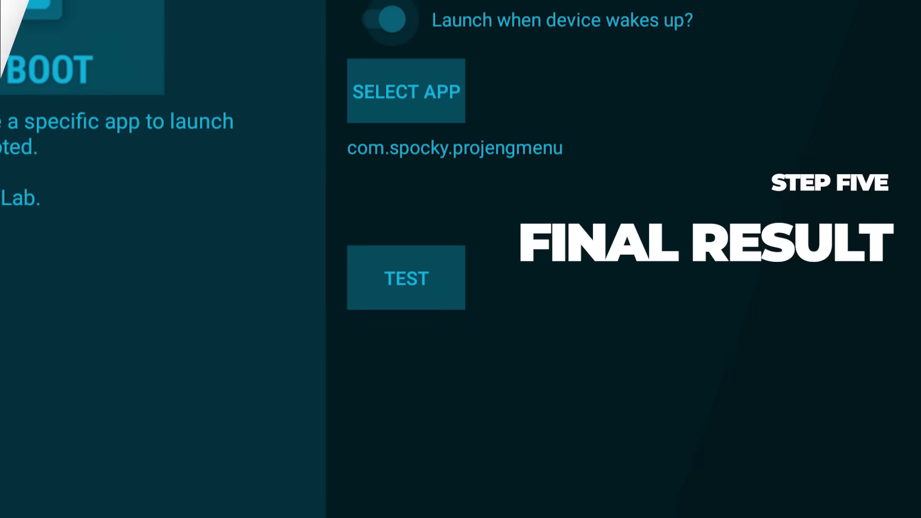
key(XF86PowerOff)
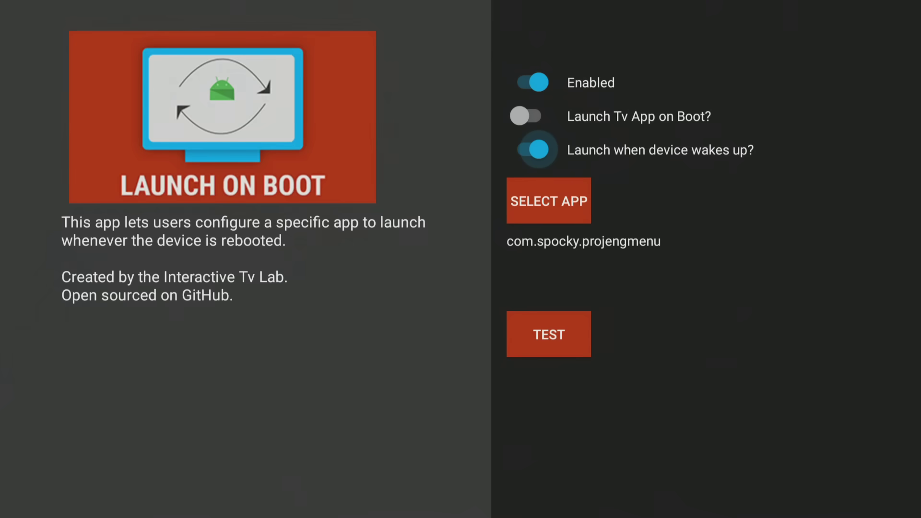
key(XF86PowerOff)
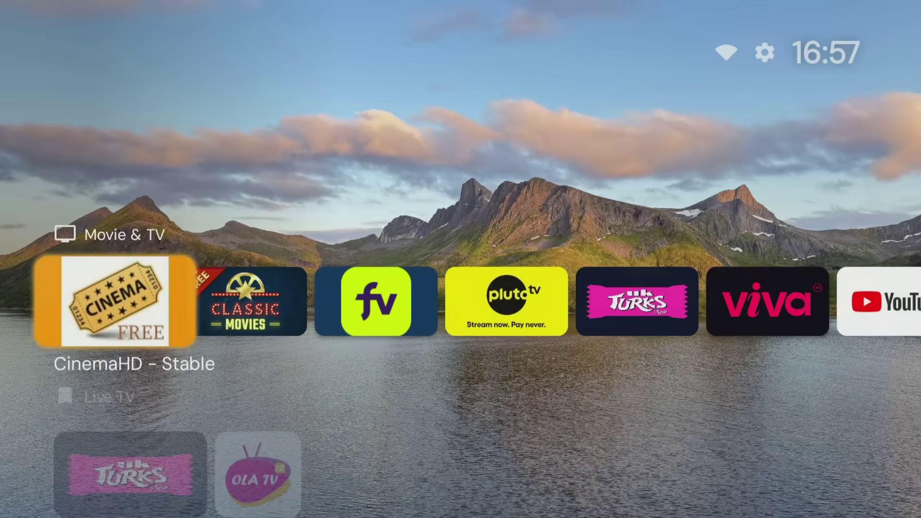
key(Down)
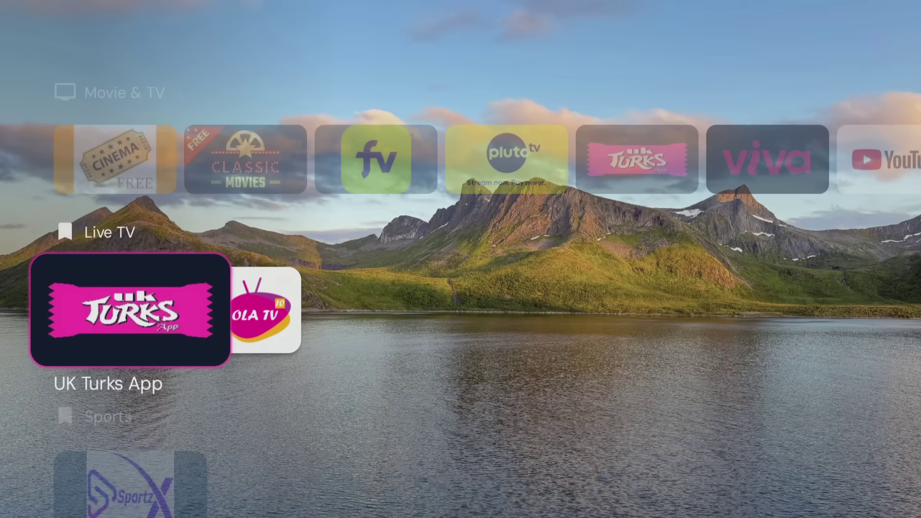
key(Down)
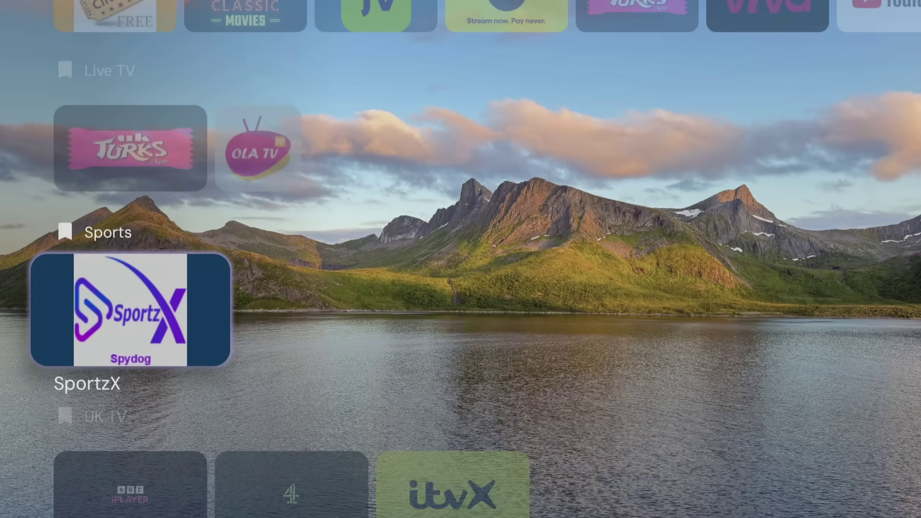
key(Down)
key(Down)
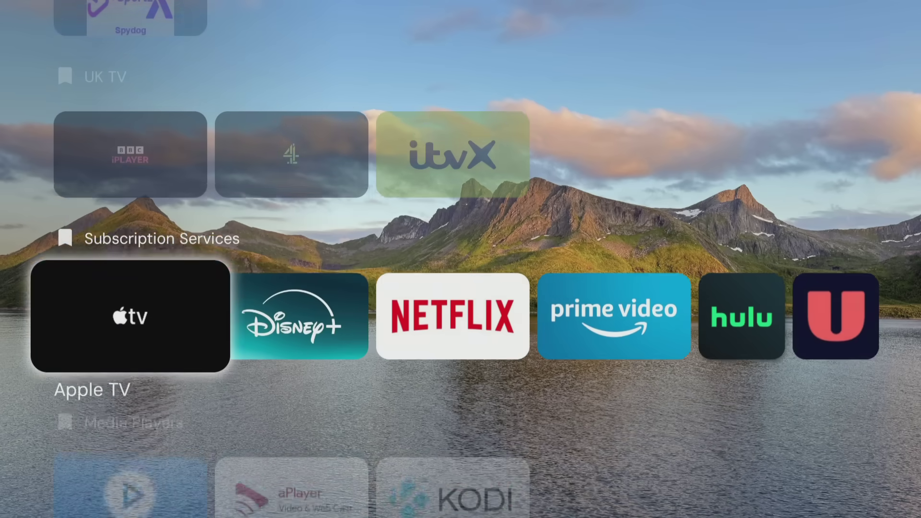
key(Down)
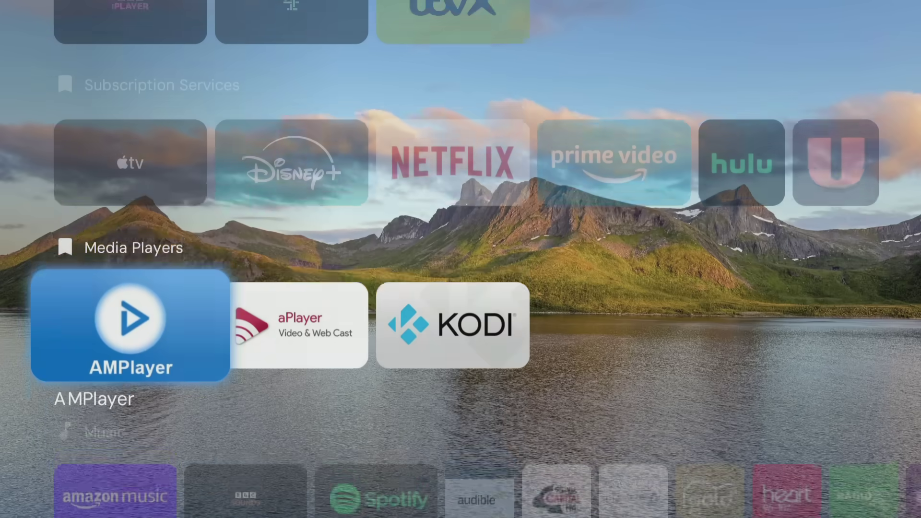
key(Down)
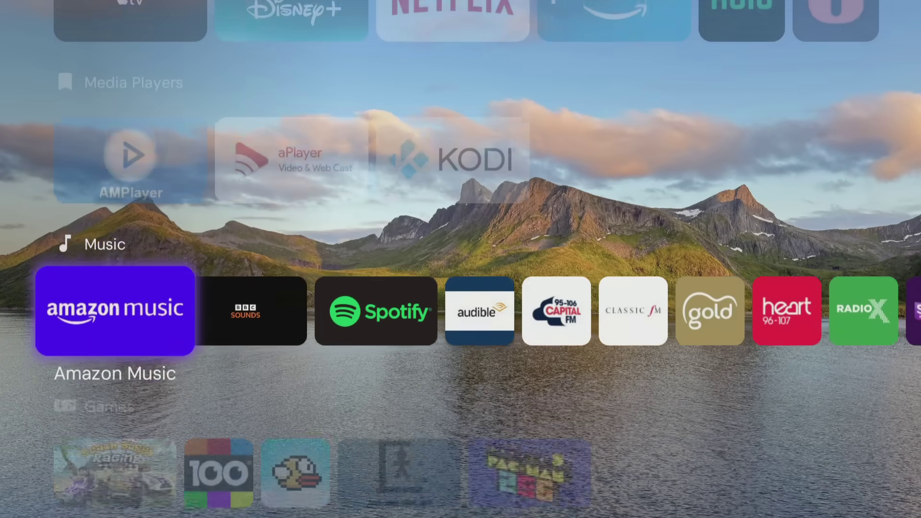